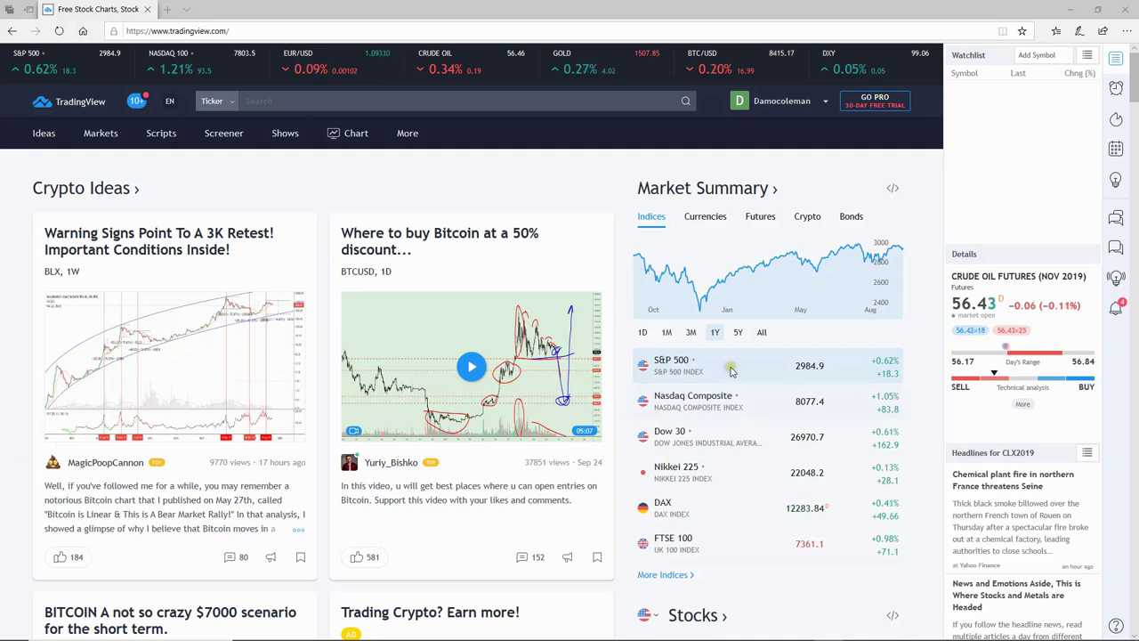
# Step: Open the notifications and go to the W5T Elliott Wave Indicator Suite script page
pyautogui.click(1116, 308)
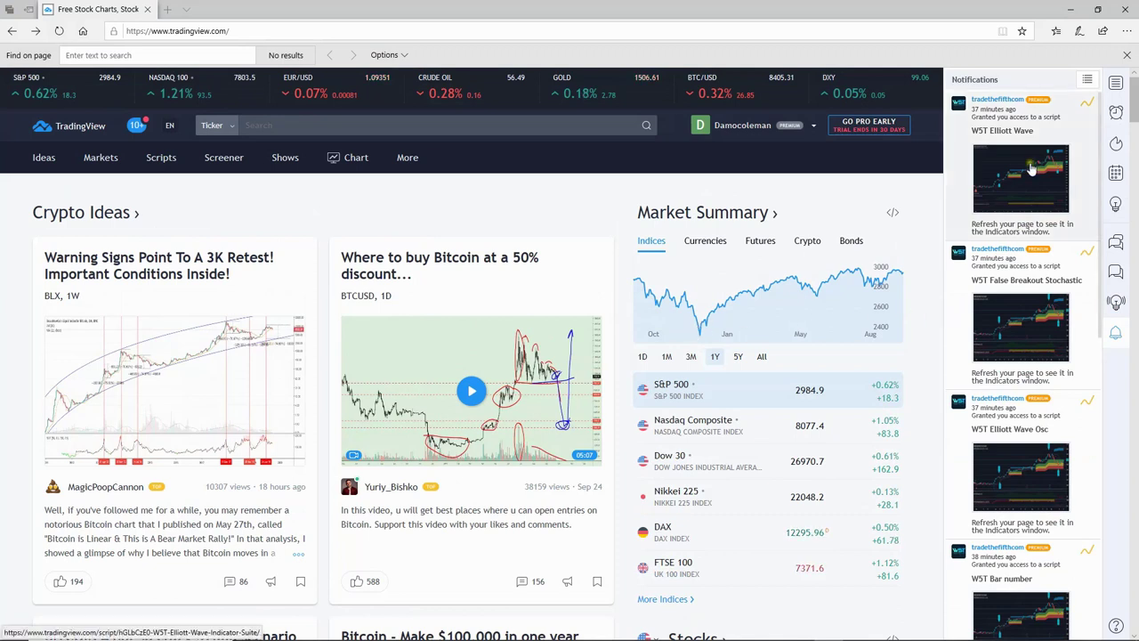
pyautogui.click(1021, 175)
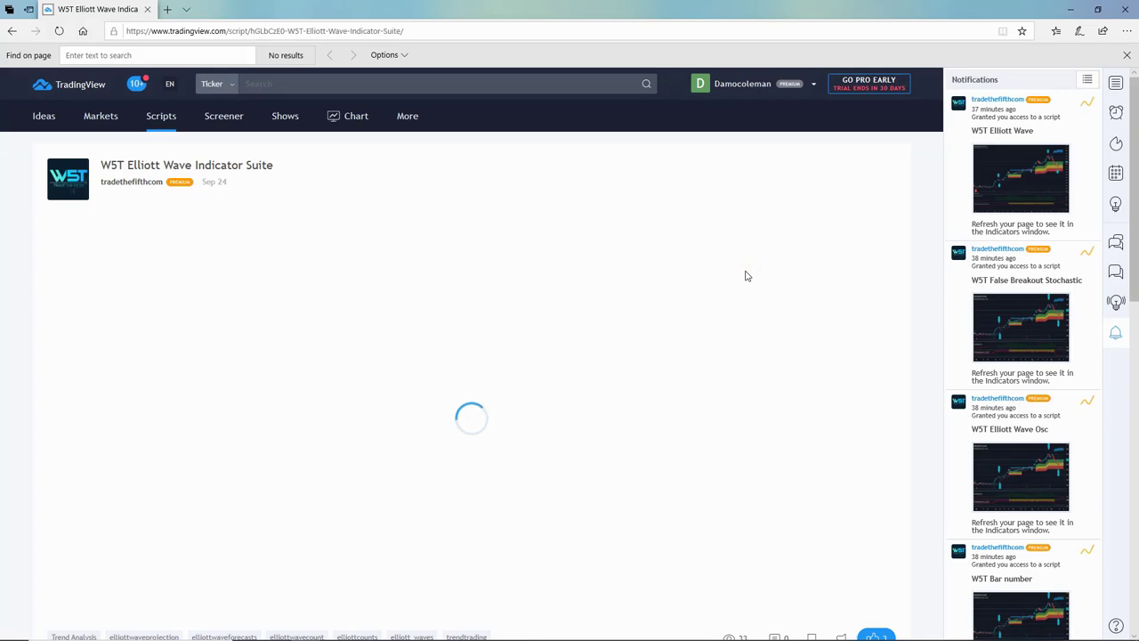
# Step: Favourite the W5T Elliott Wave Indicator Suite and the W5T False Breakout Stochastic scripts
pyautogui.scroll(-6, 744, 274)
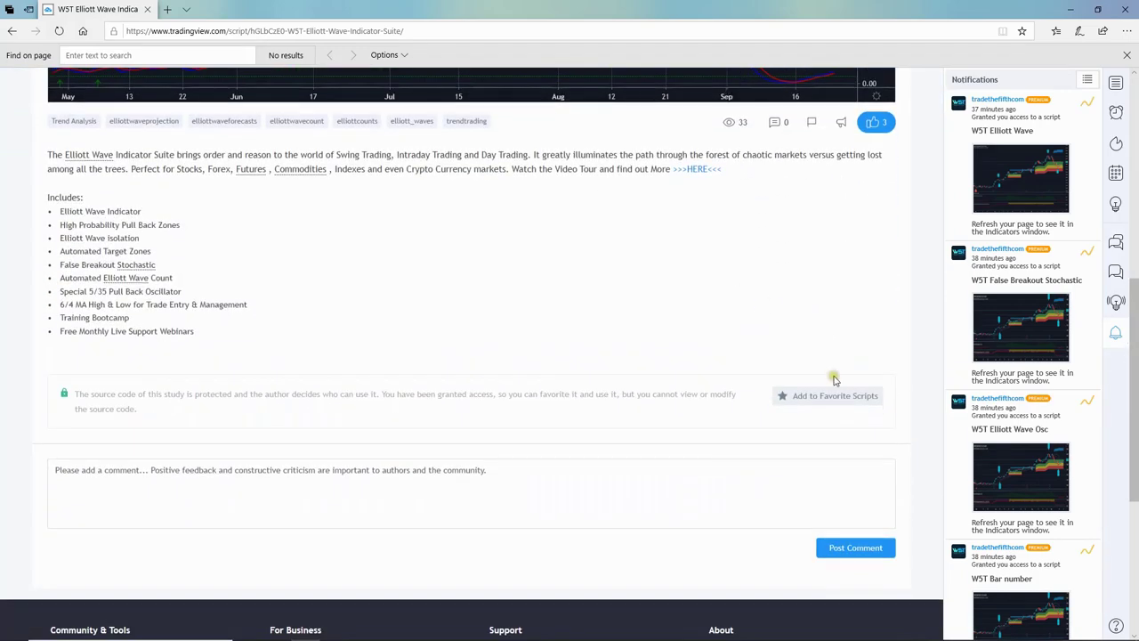
pyautogui.click(826, 397)
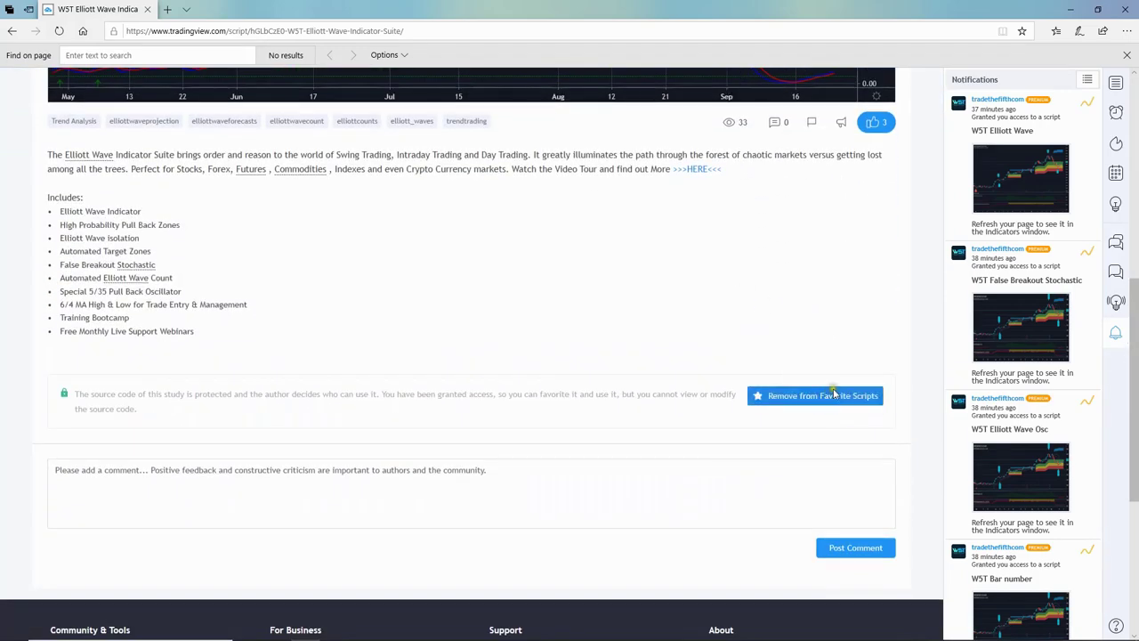
pyautogui.scroll(6, 905, 348)
pyautogui.click(999, 336)
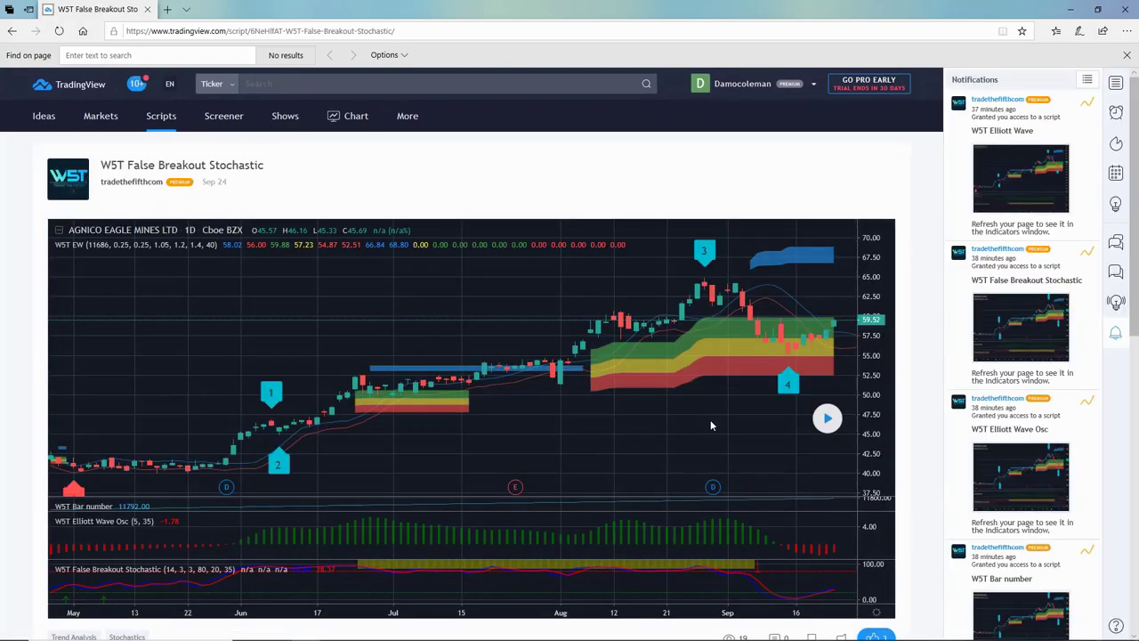
pyautogui.scroll(-4, 710, 419)
pyautogui.click(837, 199)
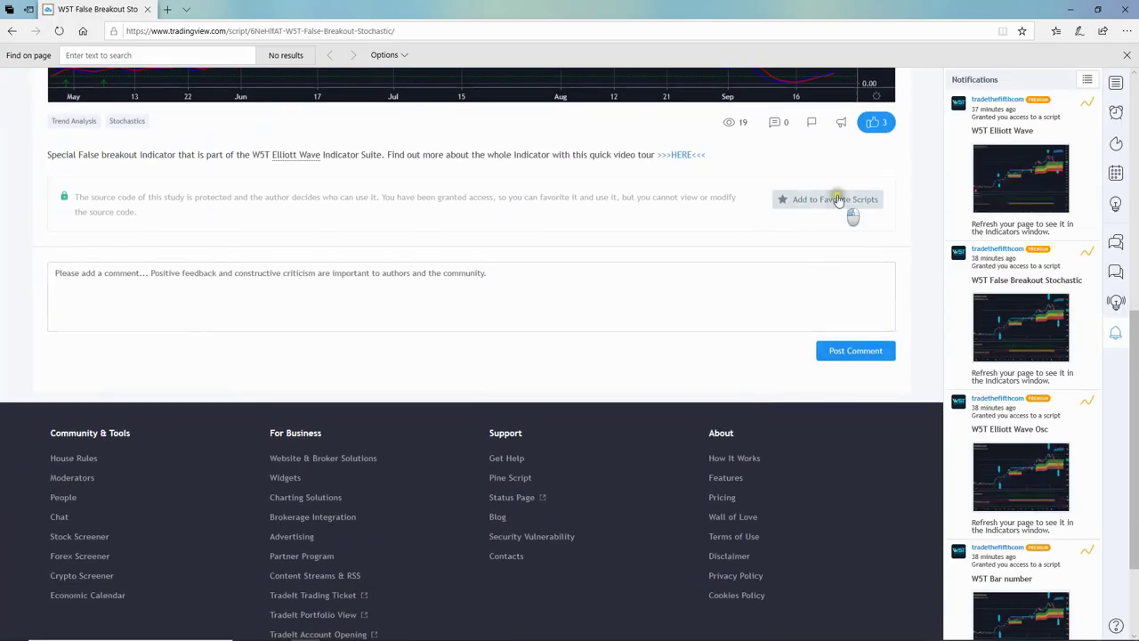
# Step: Favourite the W5T Elliott Wave Oscillator and W5T Bar number scripts
pyautogui.click(986, 437)
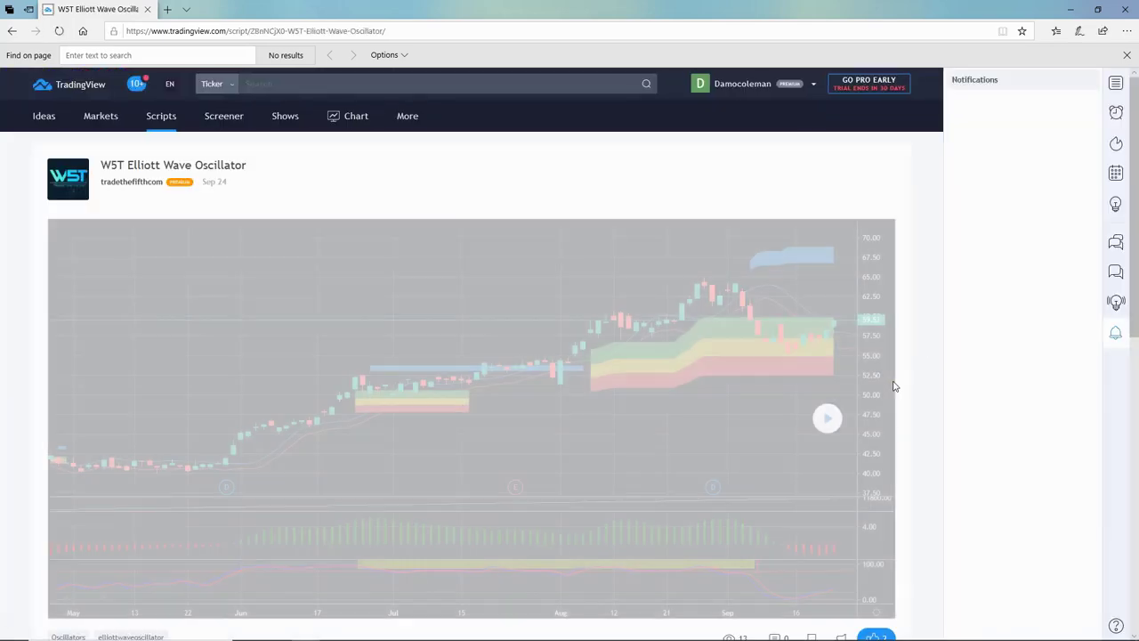
pyautogui.scroll(-5, 894, 386)
pyautogui.click(842, 210)
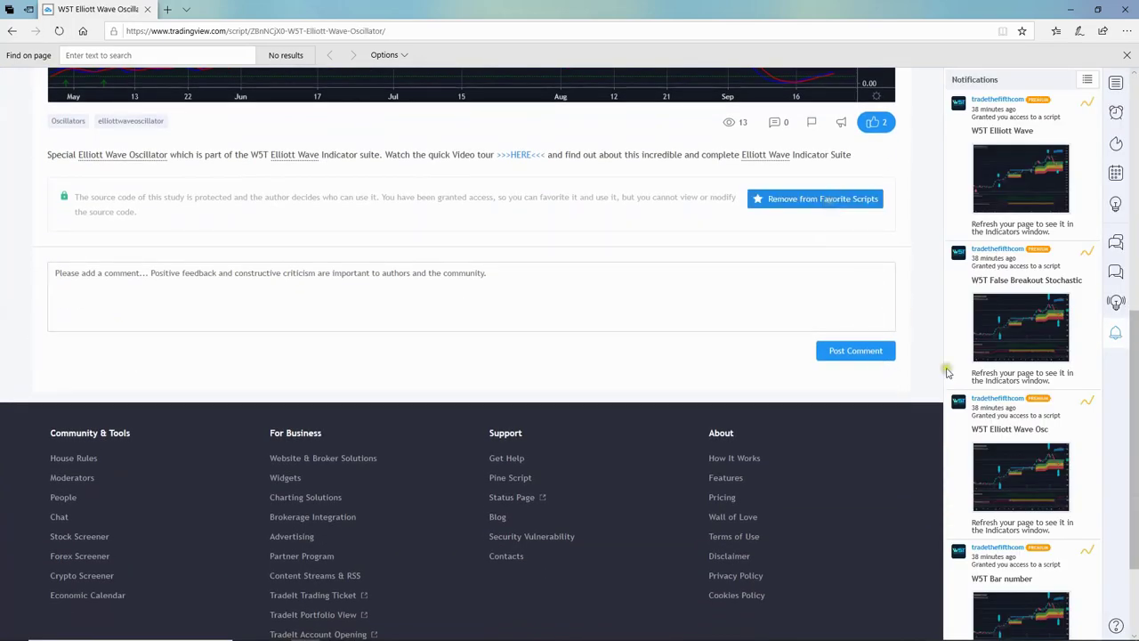
pyautogui.click(1017, 606)
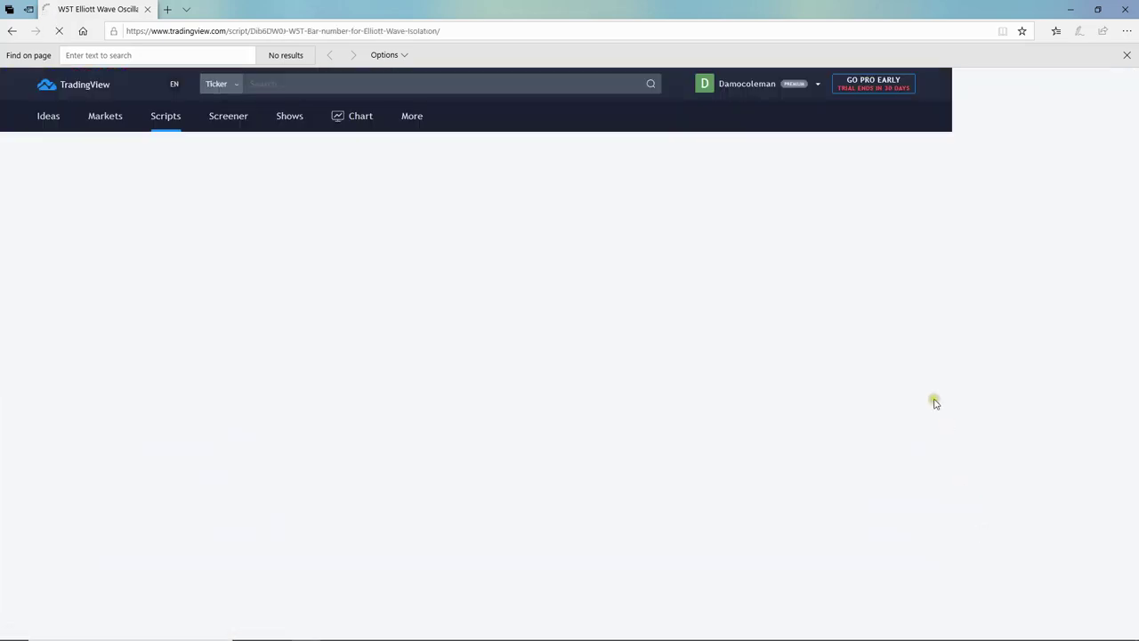
pyautogui.scroll(-5, 793, 318)
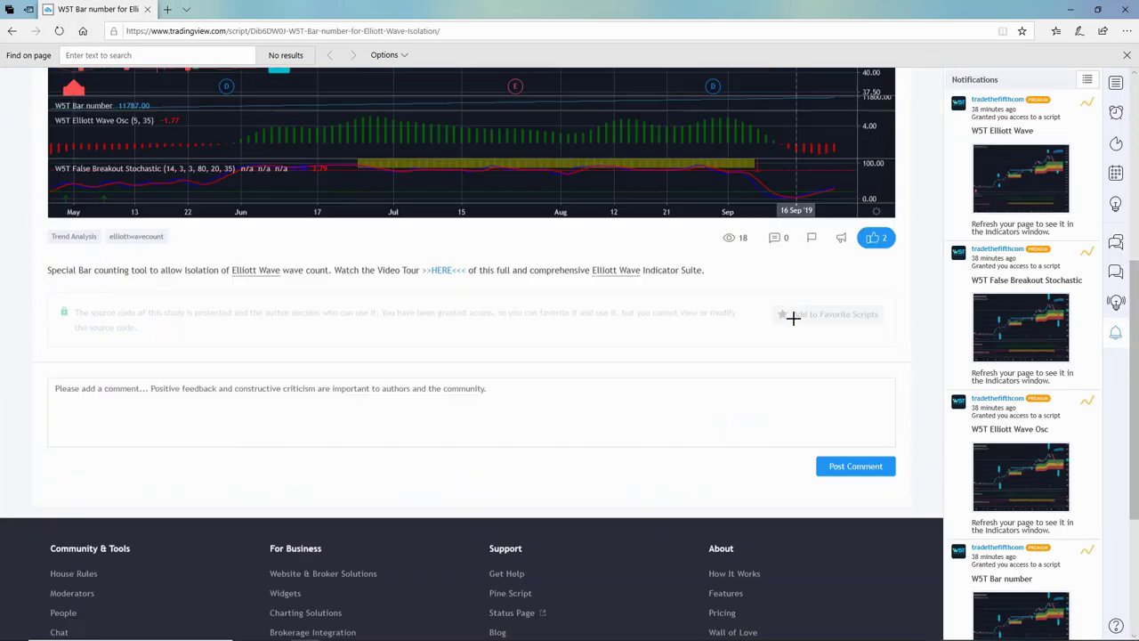
pyautogui.click(840, 208)
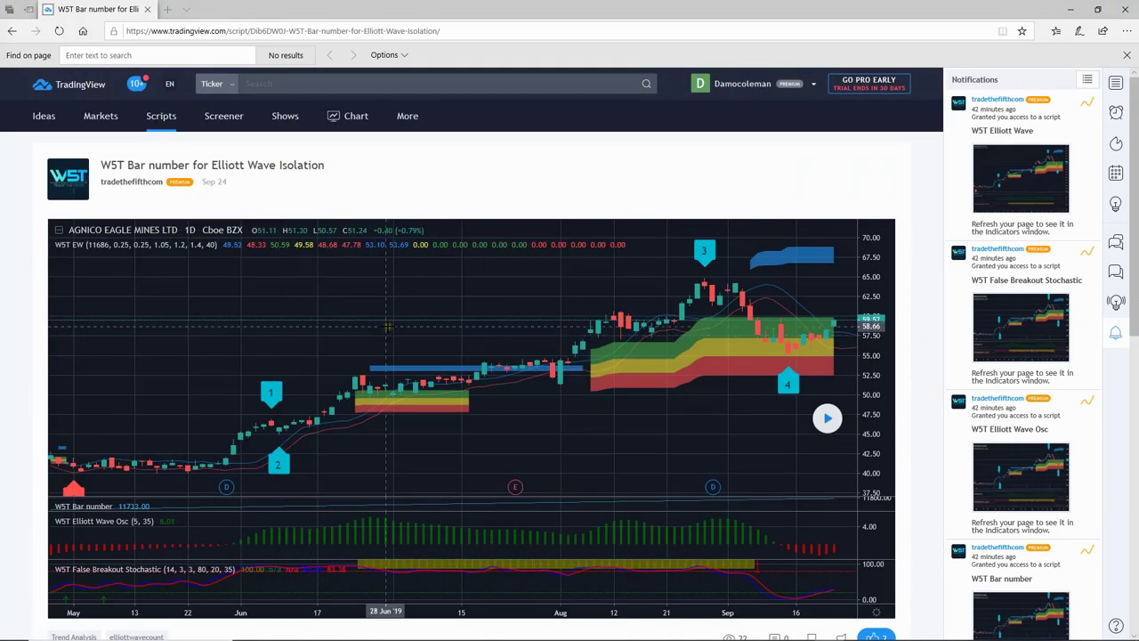
# Step: Open the saved chart layout and add the W5T EW suite, Oscillator and Stochastic from Favorites
pyautogui.moveTo(348, 127)
pyautogui.click(350, 149)
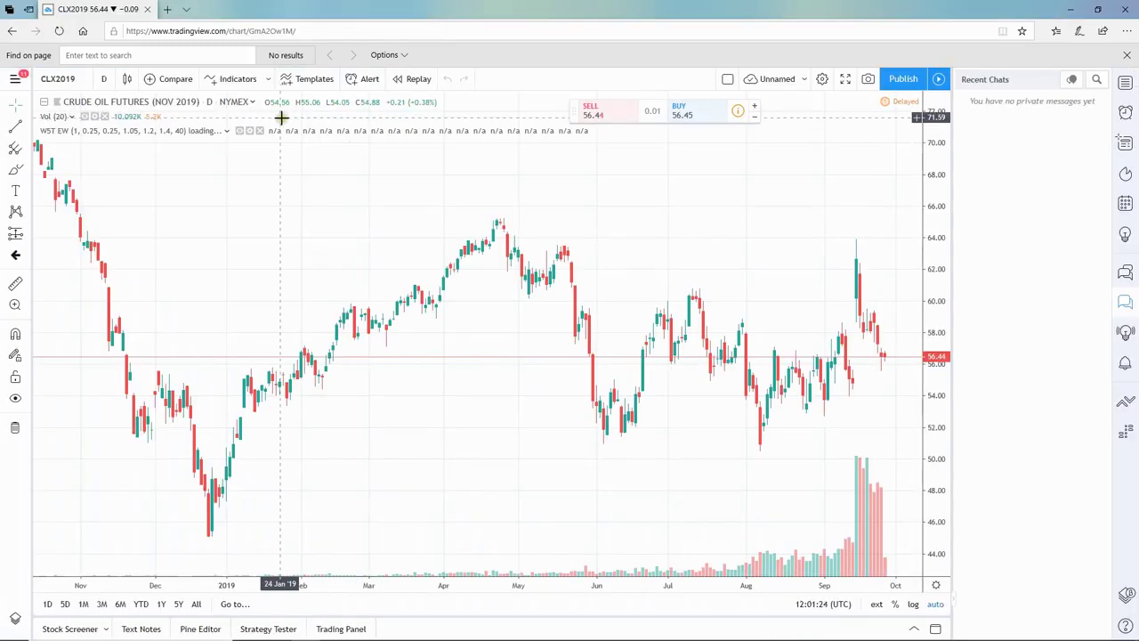
pyautogui.click(234, 82)
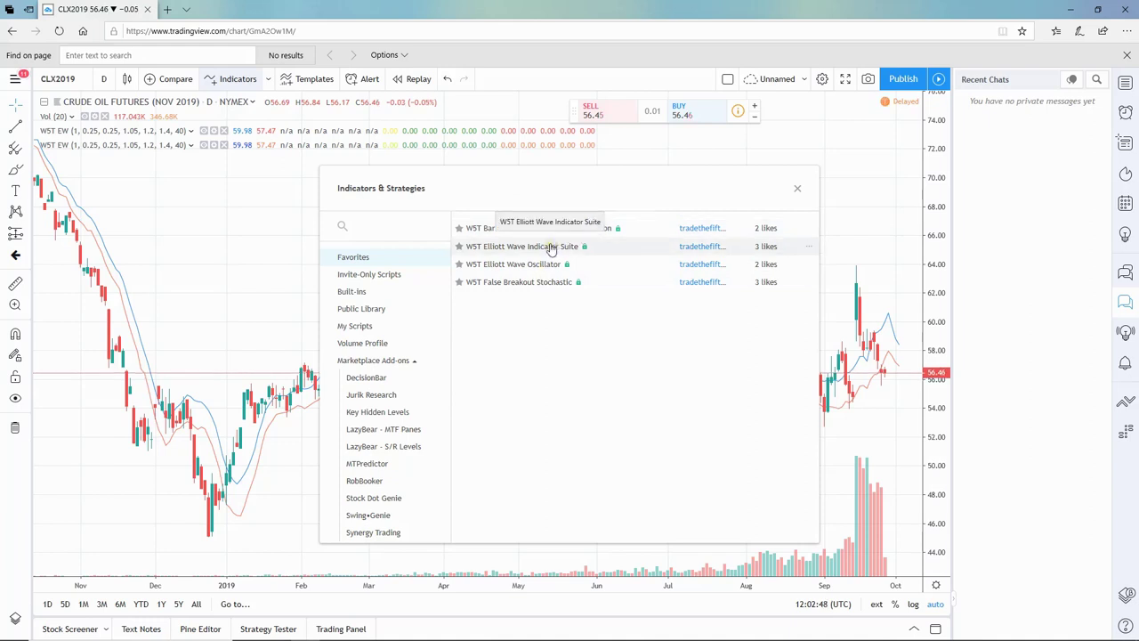
pyautogui.click(550, 248)
pyautogui.click(543, 265)
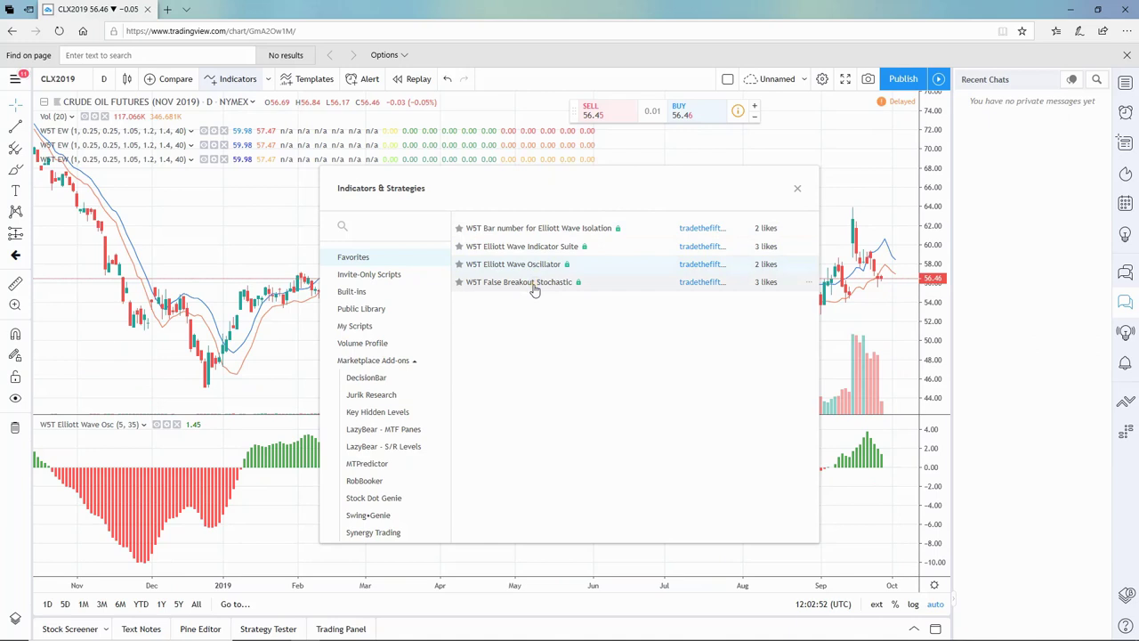
pyautogui.click(534, 283)
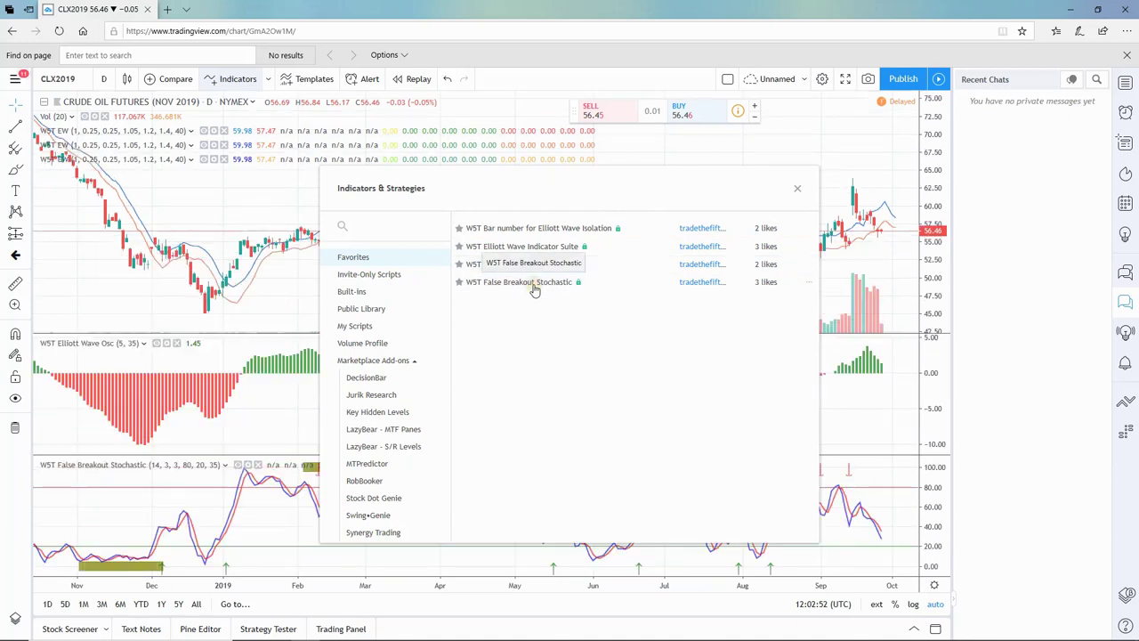
pyautogui.click(800, 189)
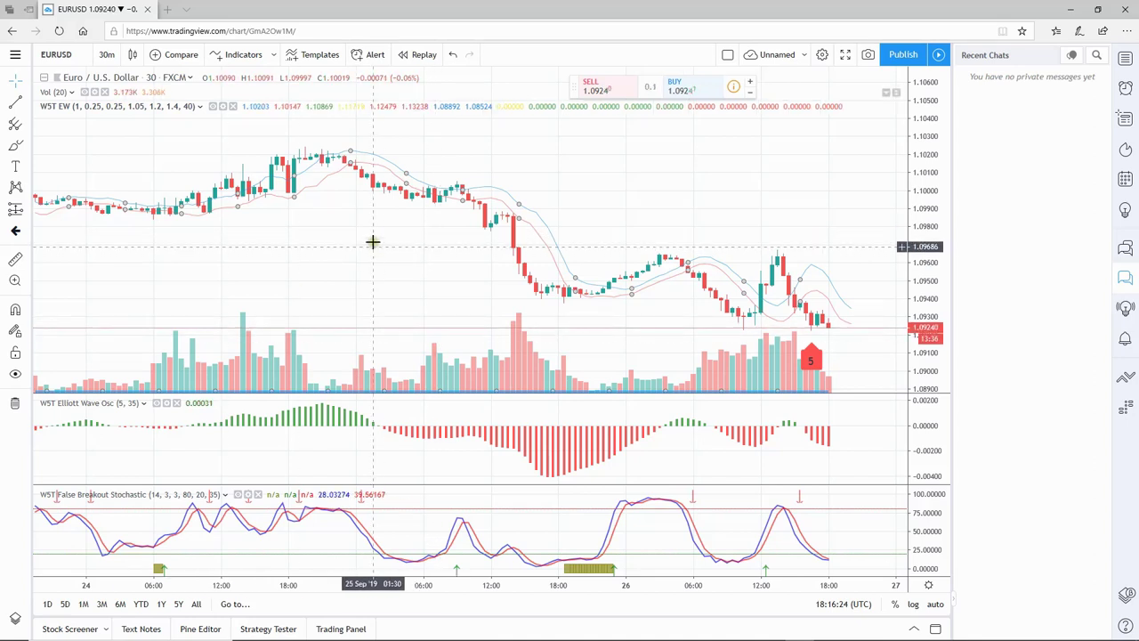
# Step: Bring up the Indicators & Strategies list showing the four favourited W5T scripts
pyautogui.click(236, 51)
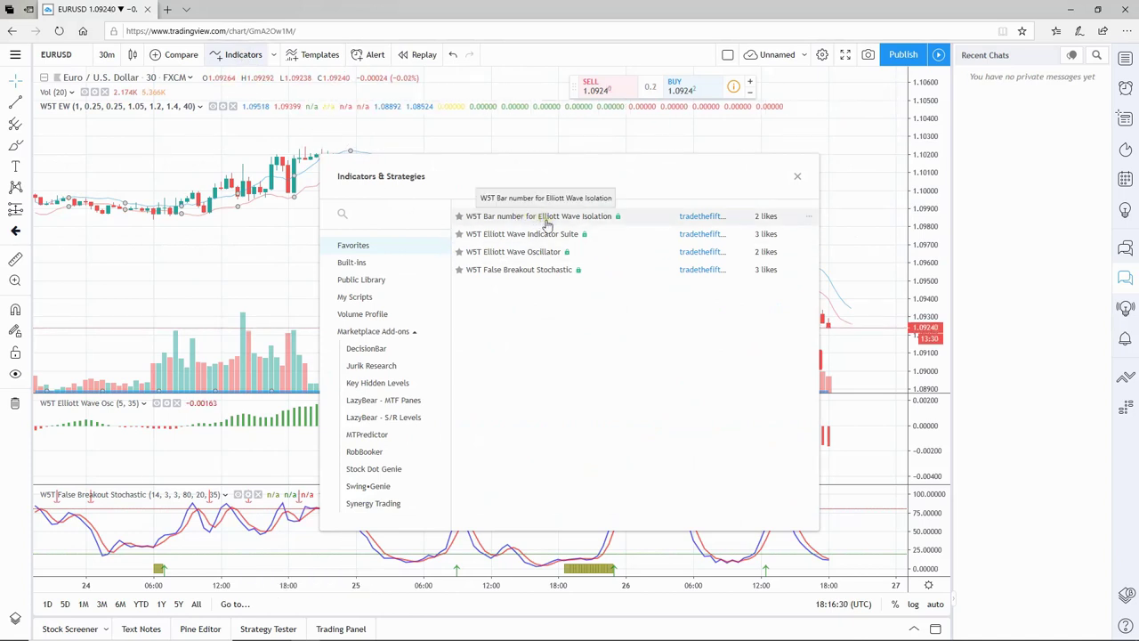
# Step: Add W5T Bar number and move its pane up twice to sit directly below the price chart
pyautogui.click(547, 223)
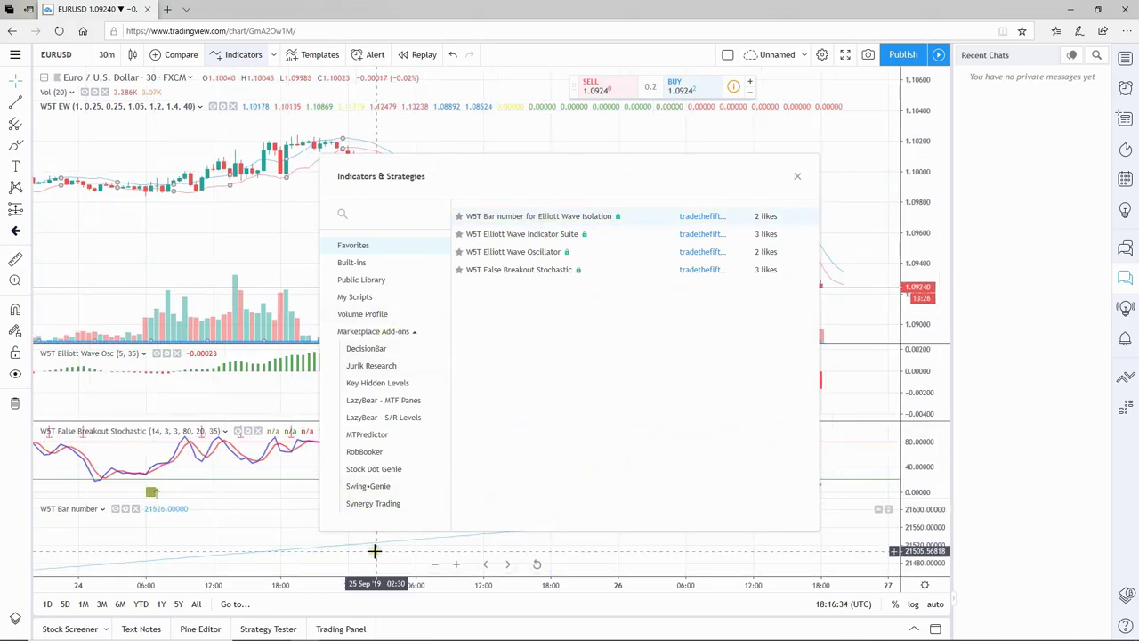
pyautogui.click(797, 176)
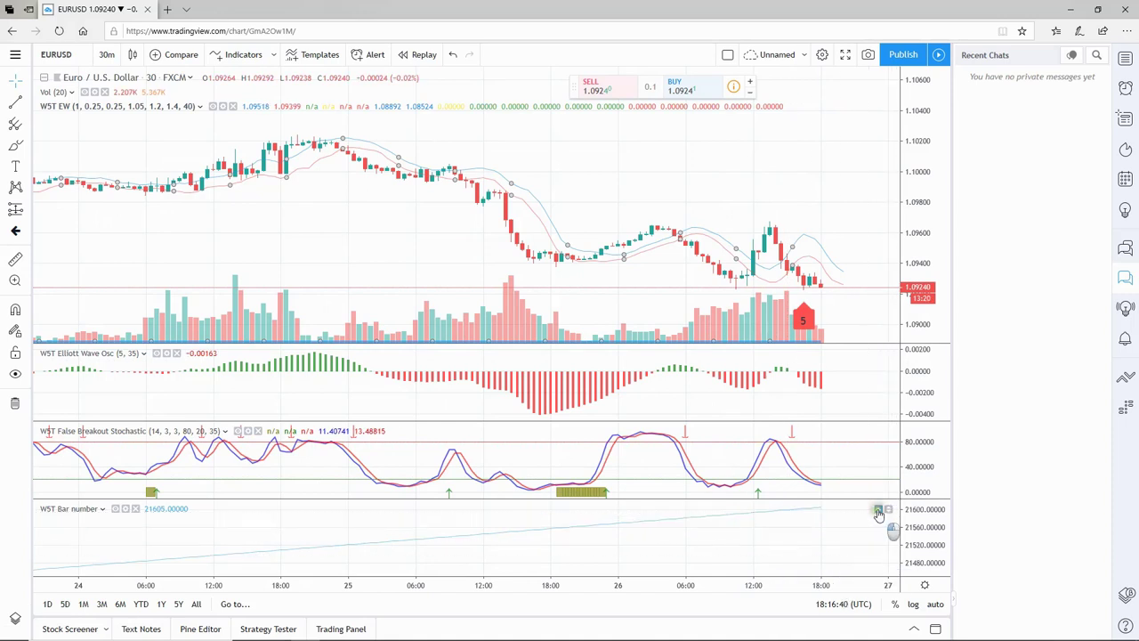
pyautogui.click(878, 512)
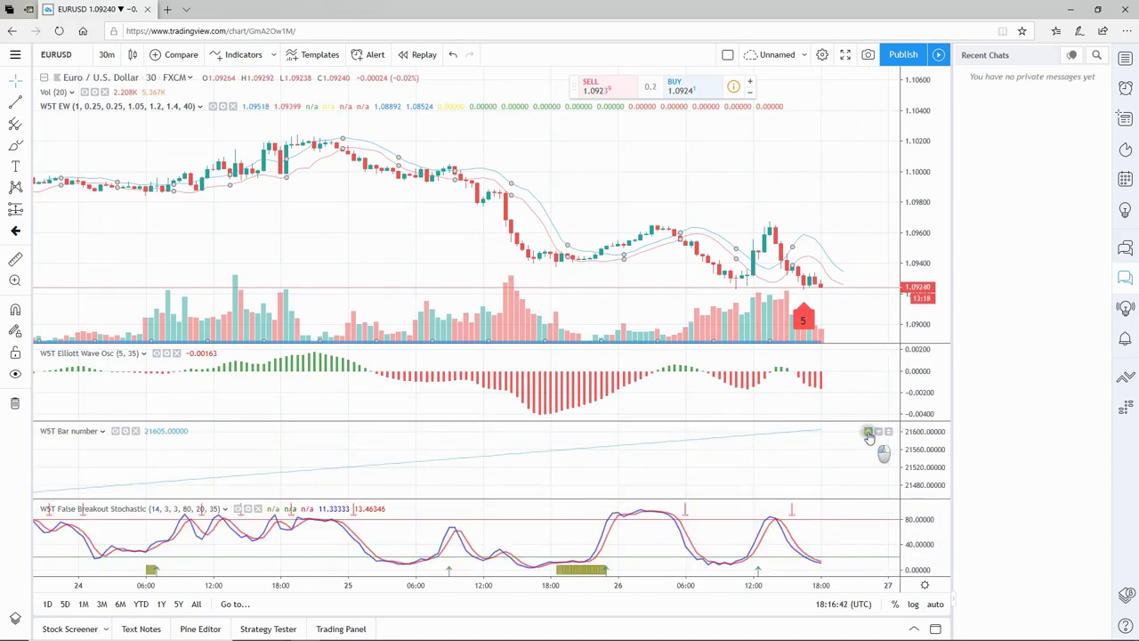
pyautogui.click(869, 434)
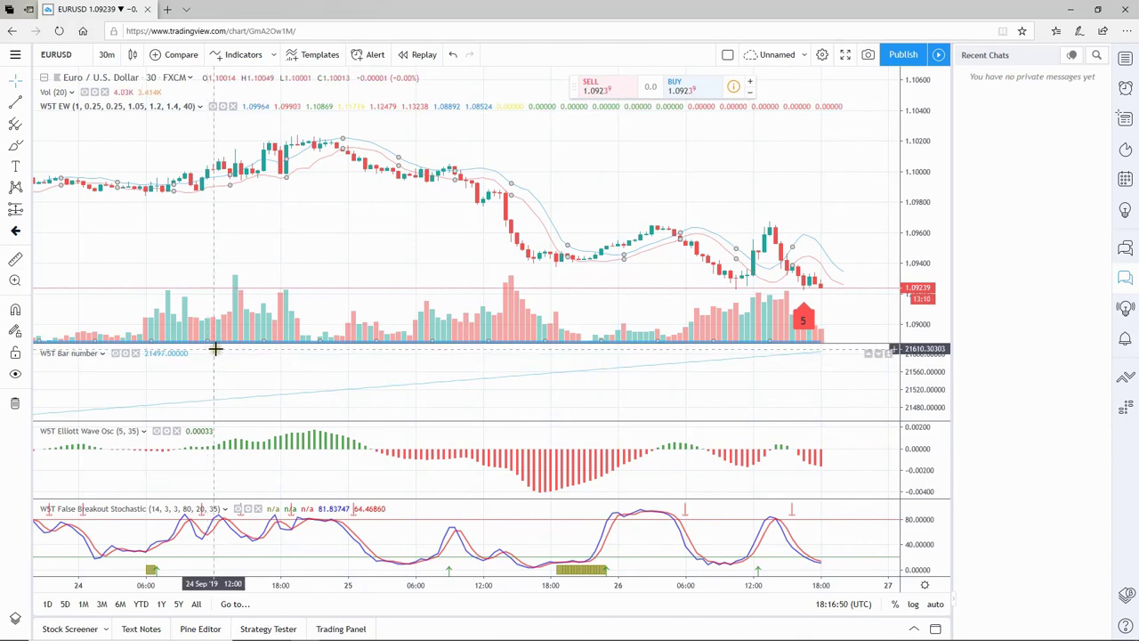
pyautogui.moveTo(218, 347); pyautogui.dragTo(220, 404)
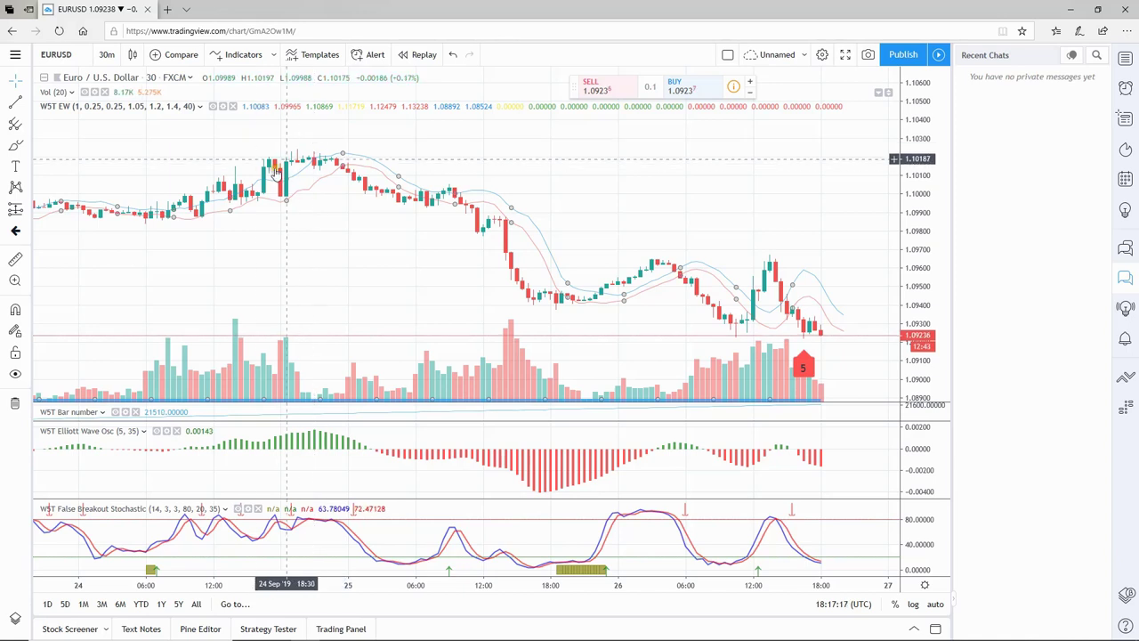
# Step: Hide and show the indicator legends twice to check the thin Bar number strip
pyautogui.click(46, 79)
pyautogui.click(46, 78)
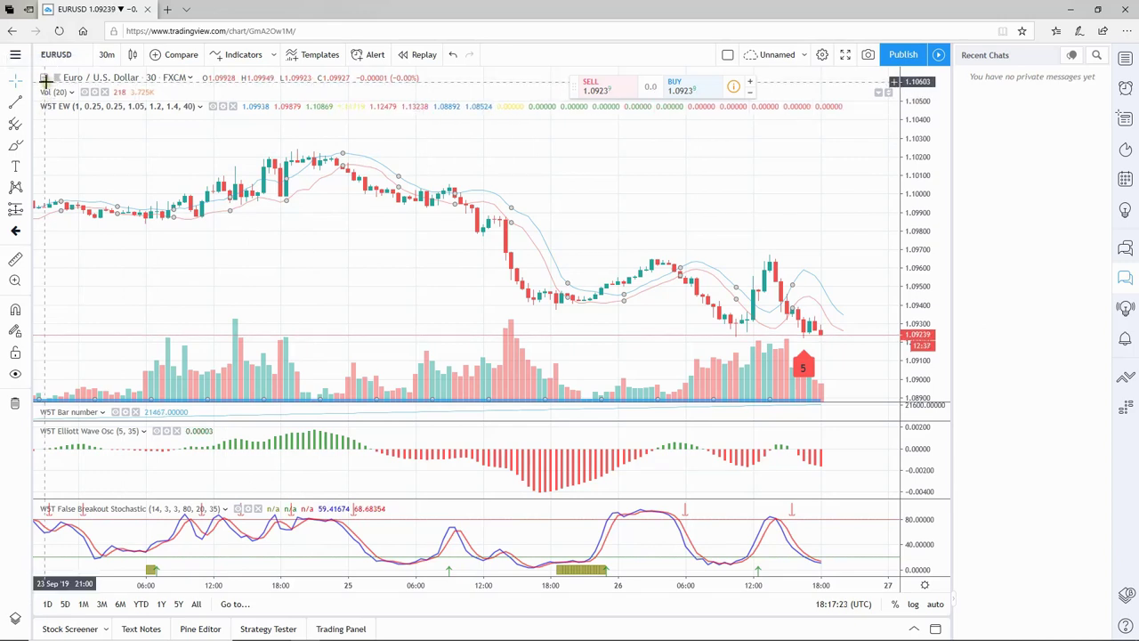
pyautogui.click(44, 79)
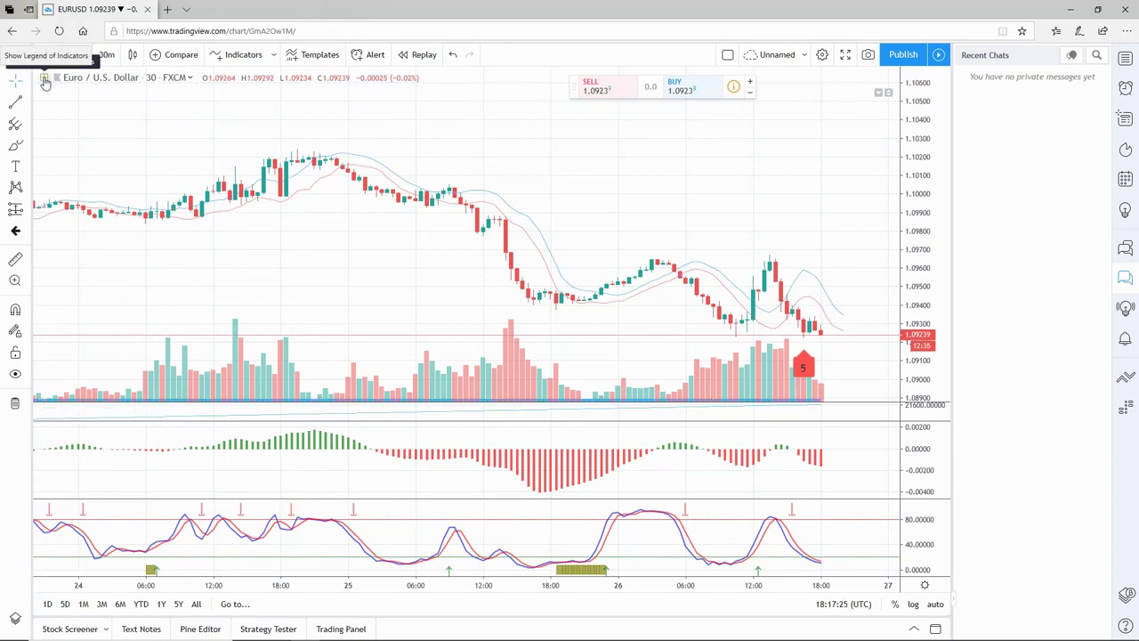
pyautogui.click(44, 80)
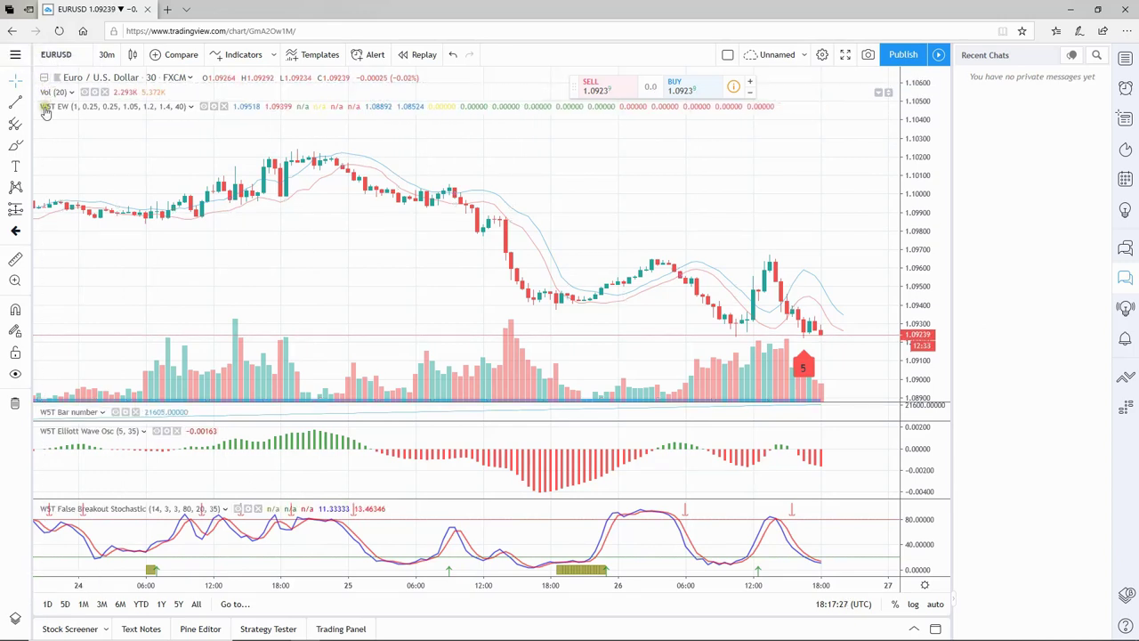
# Step: Set the W5T EW Start On Bar Number input to 21515 and apply it
pyautogui.click(216, 108)
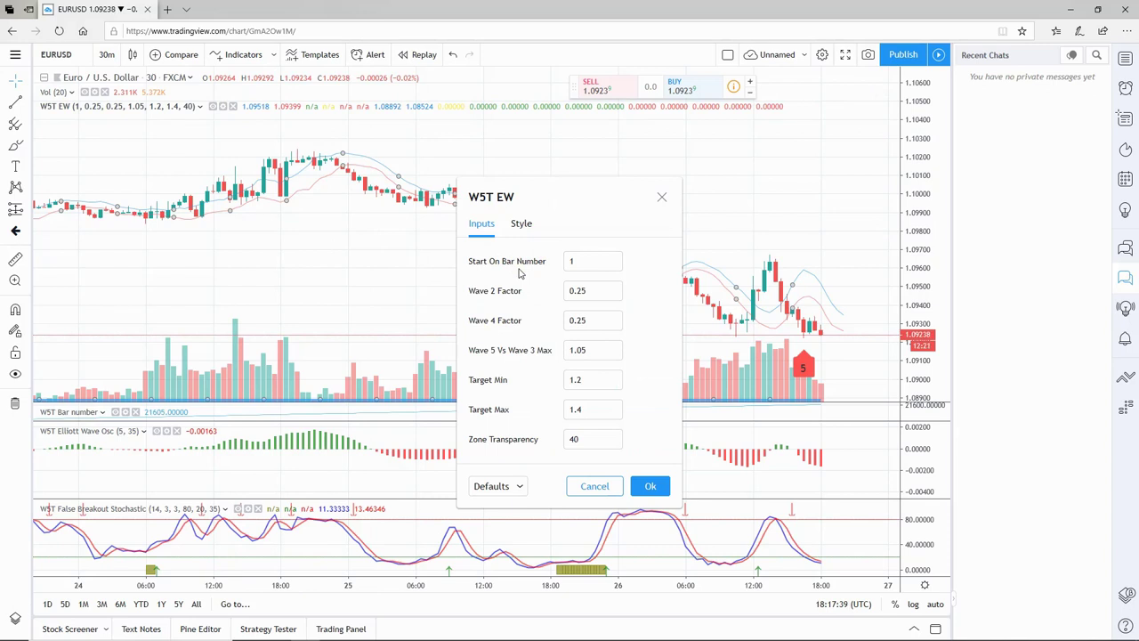
pyautogui.click(520, 224)
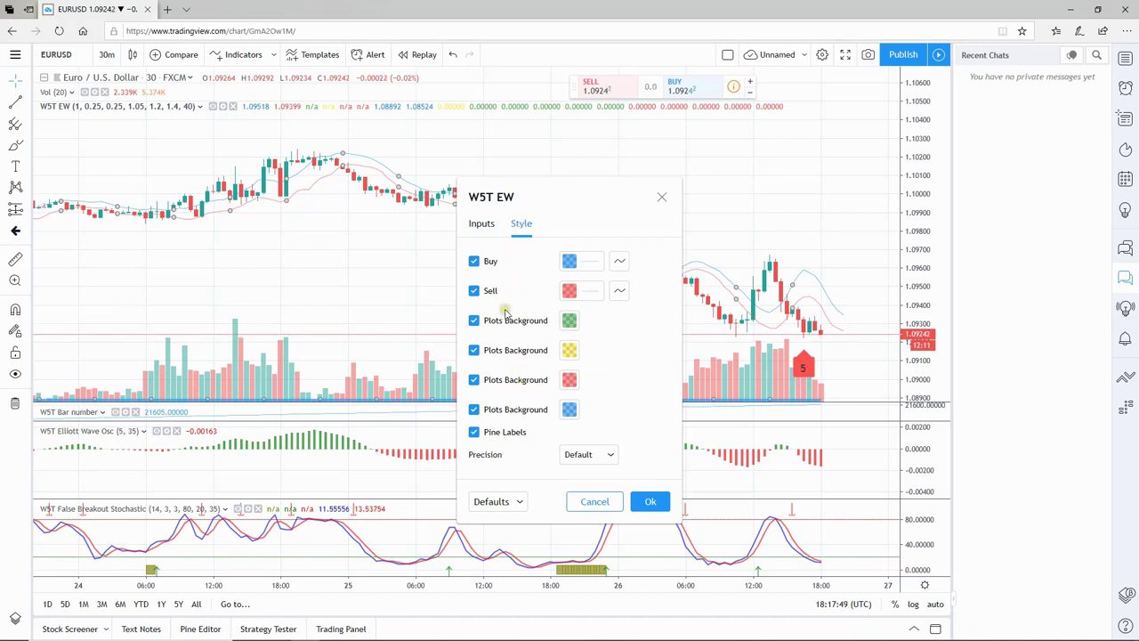
pyautogui.click(481, 224)
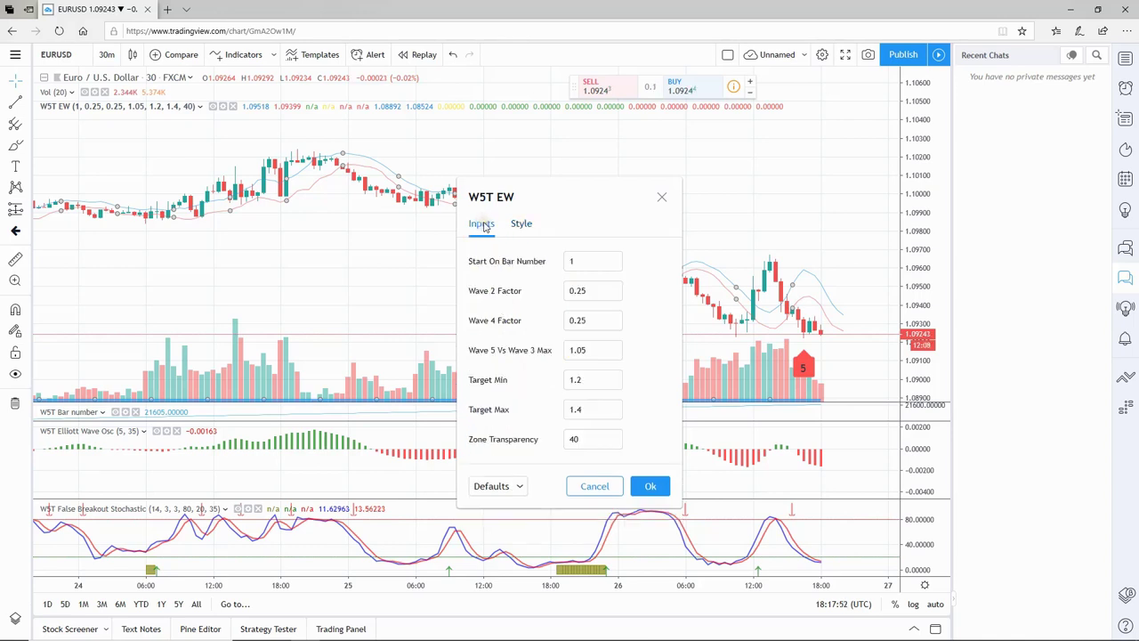
pyautogui.doubleClick(584, 260)
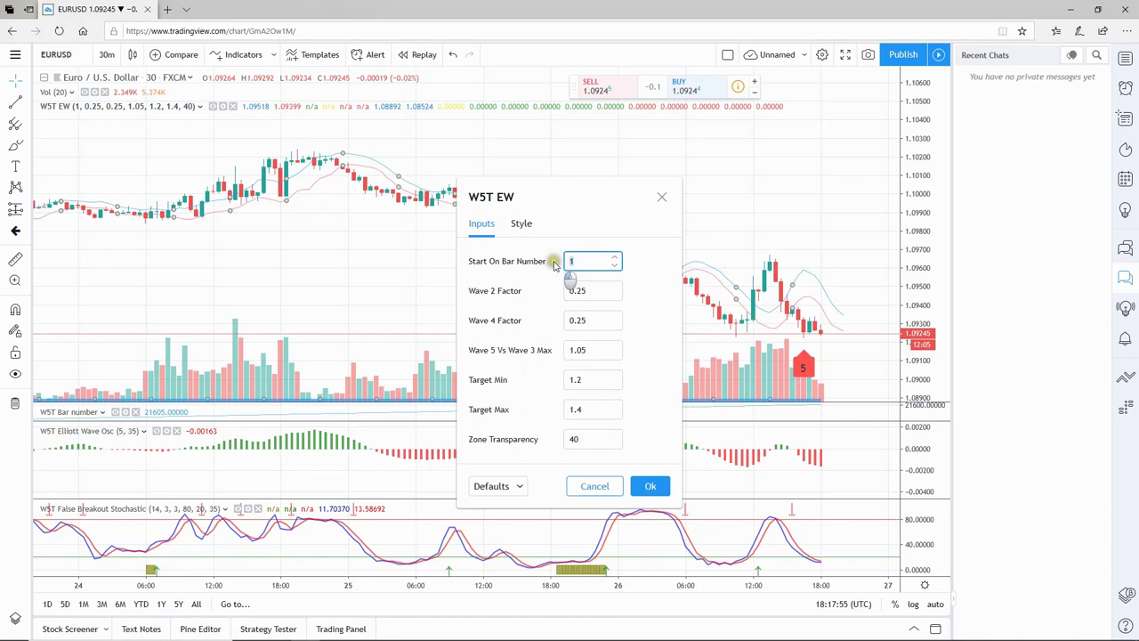
pyautogui.write('215')
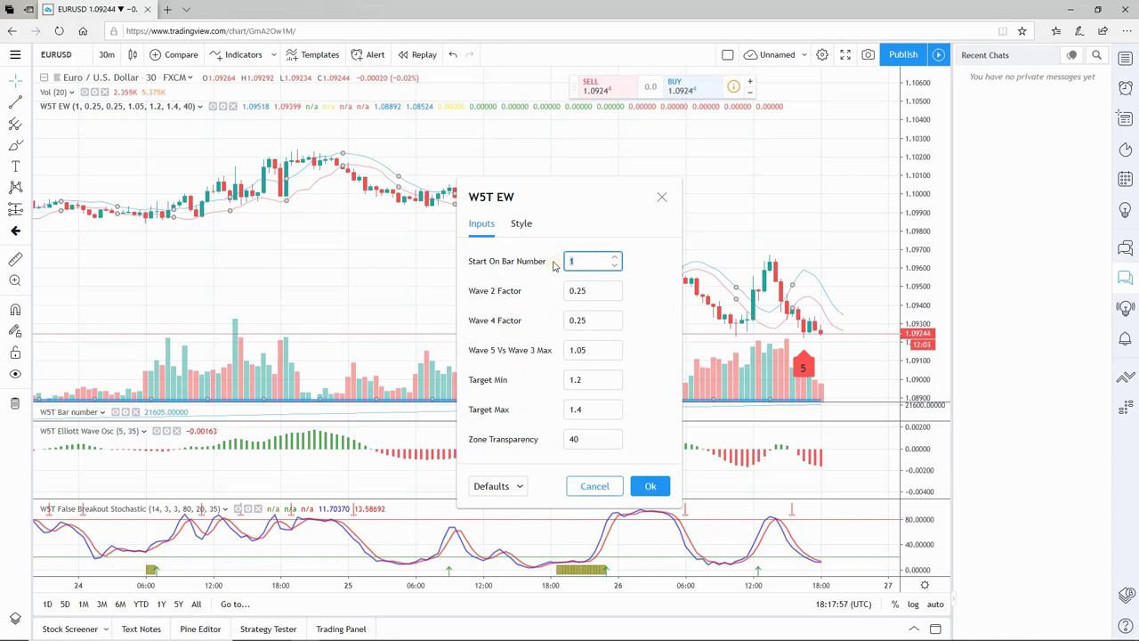
pyautogui.write('15')
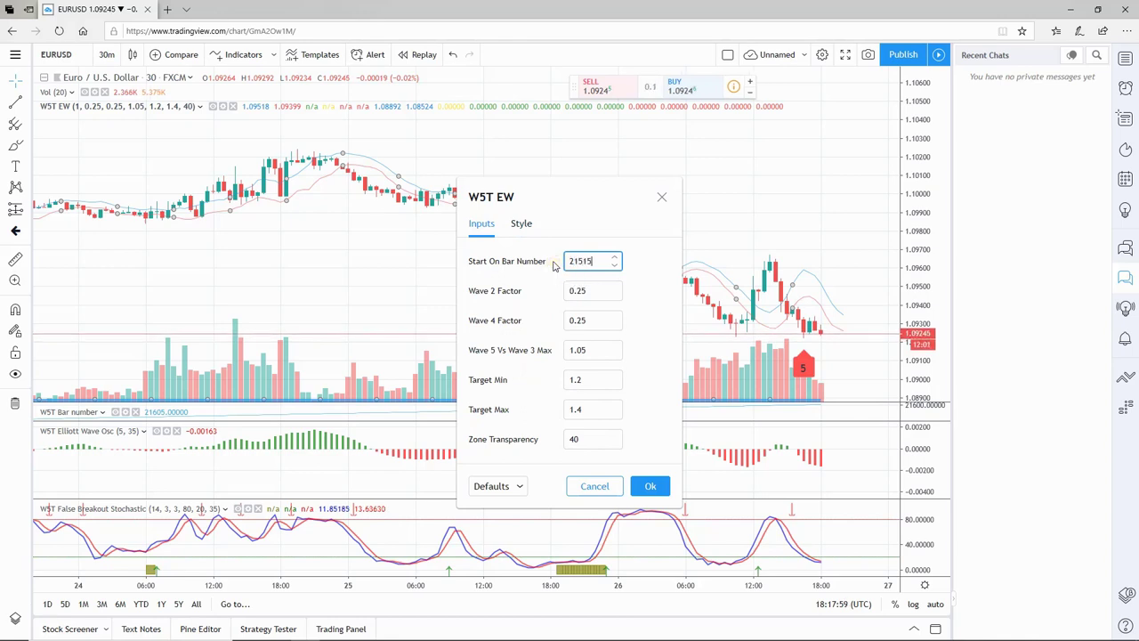
pyautogui.click(648, 487)
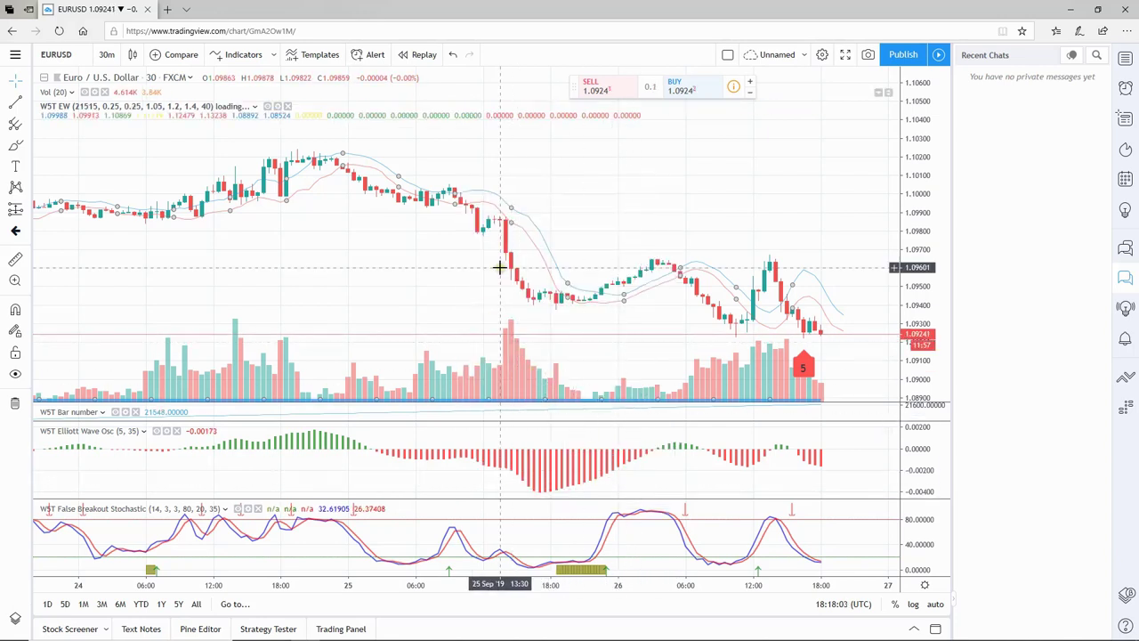